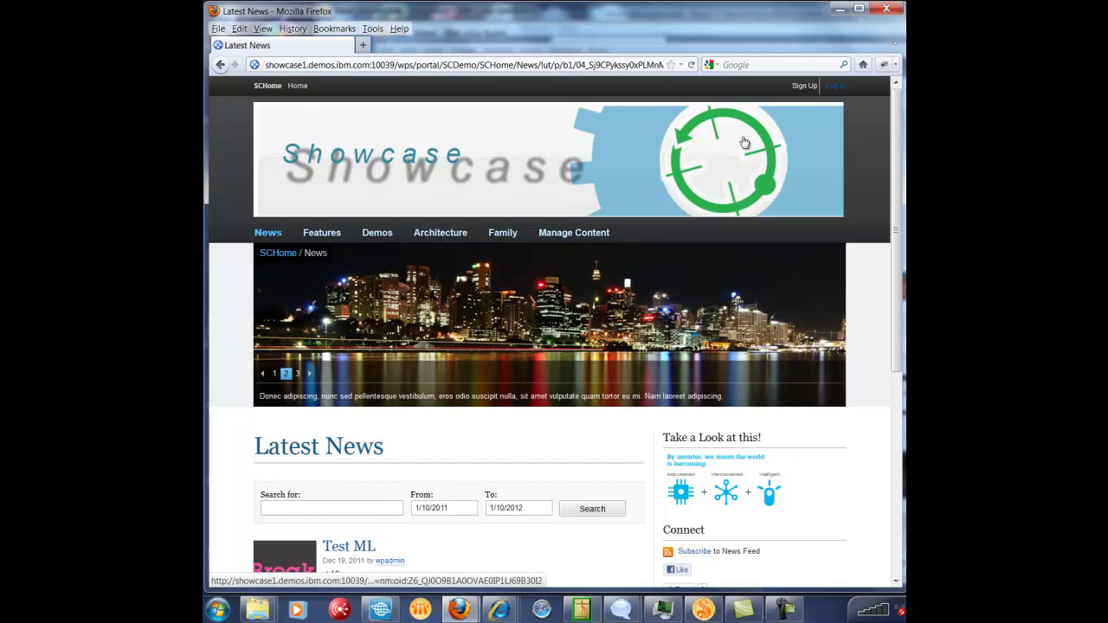
Step: Reload the News page three times to view the rotating items in the "Take a Look at this!" area
click(691, 65)
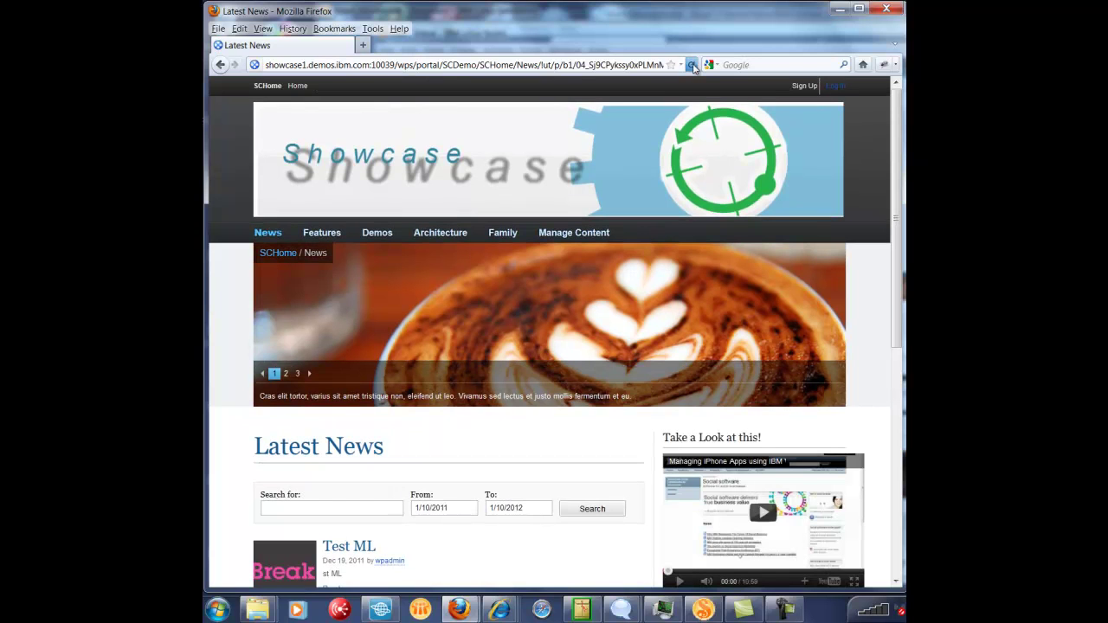
click(692, 66)
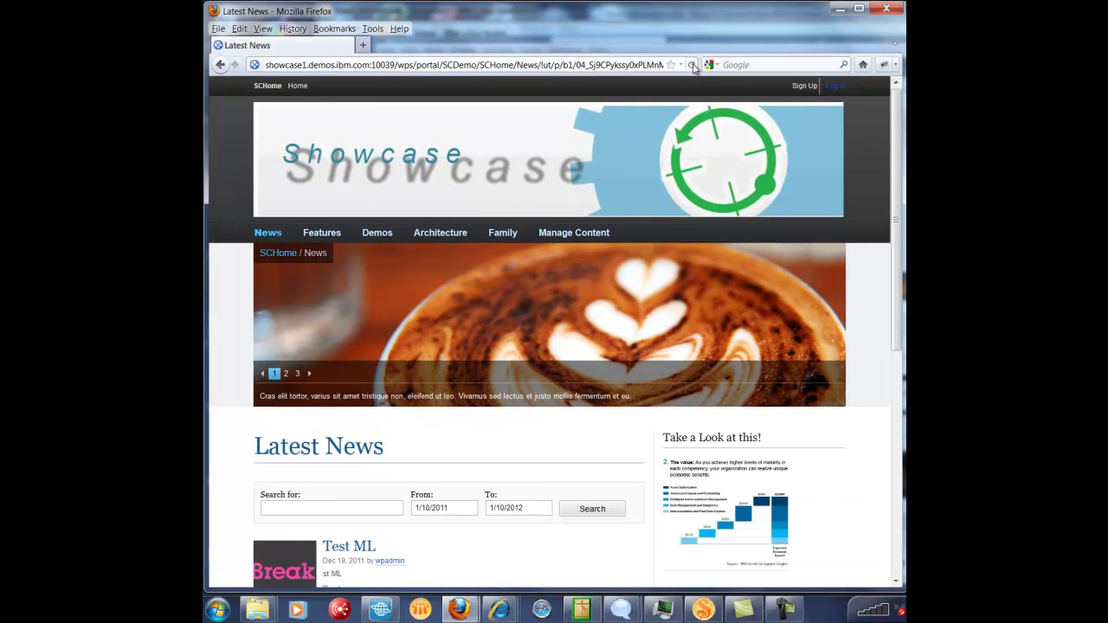
click(691, 65)
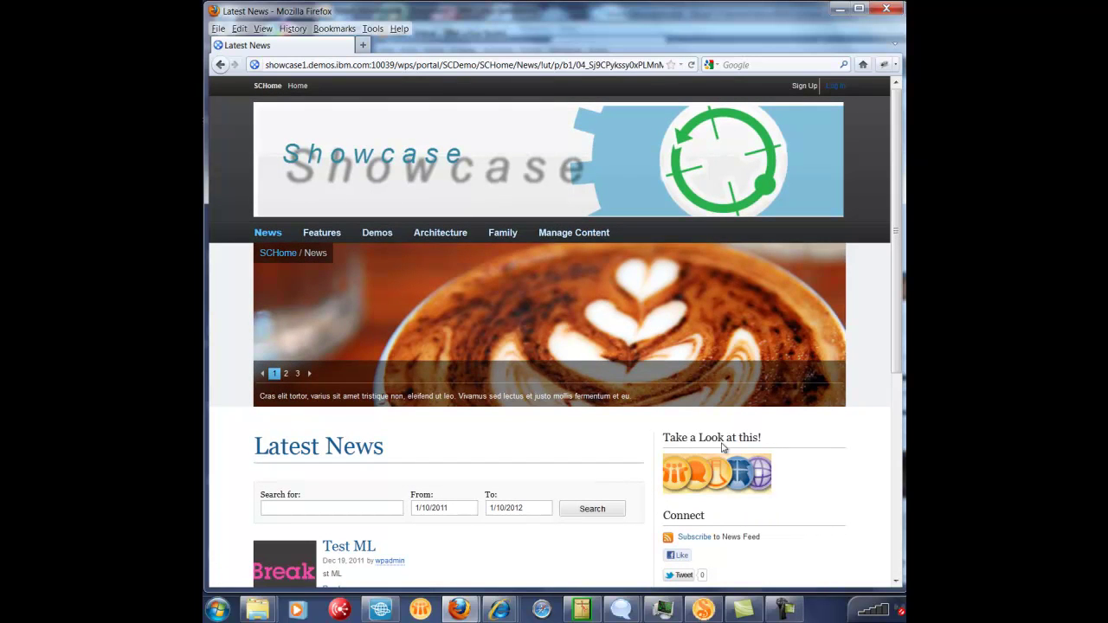
Step: Follow the linked image under "Take a Look at this!", return to News and play the video in the same area
click(724, 474)
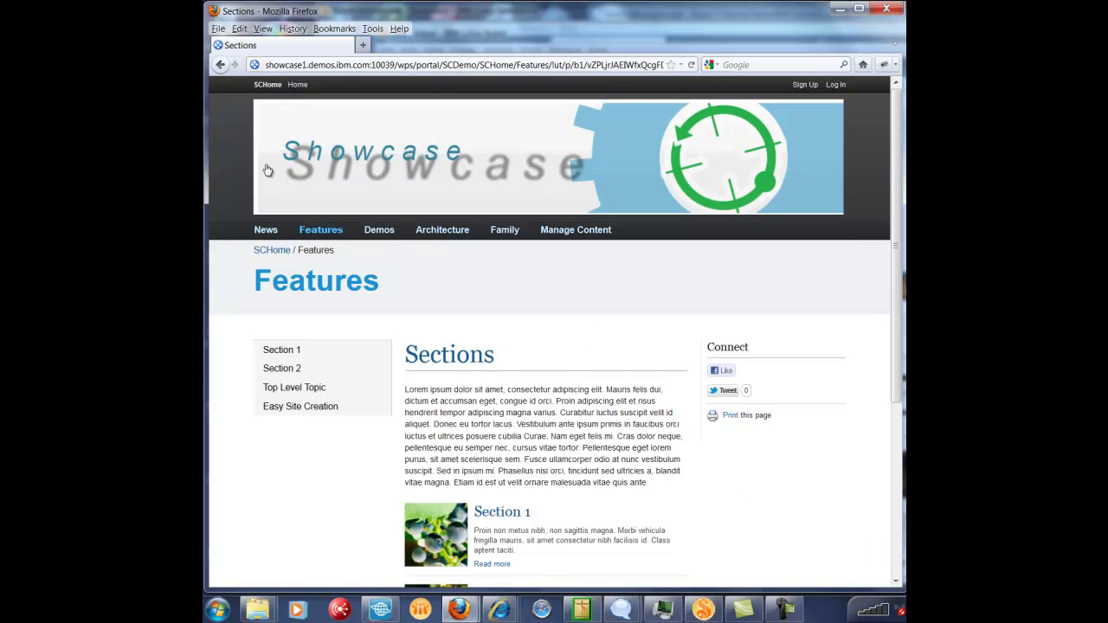
click(266, 230)
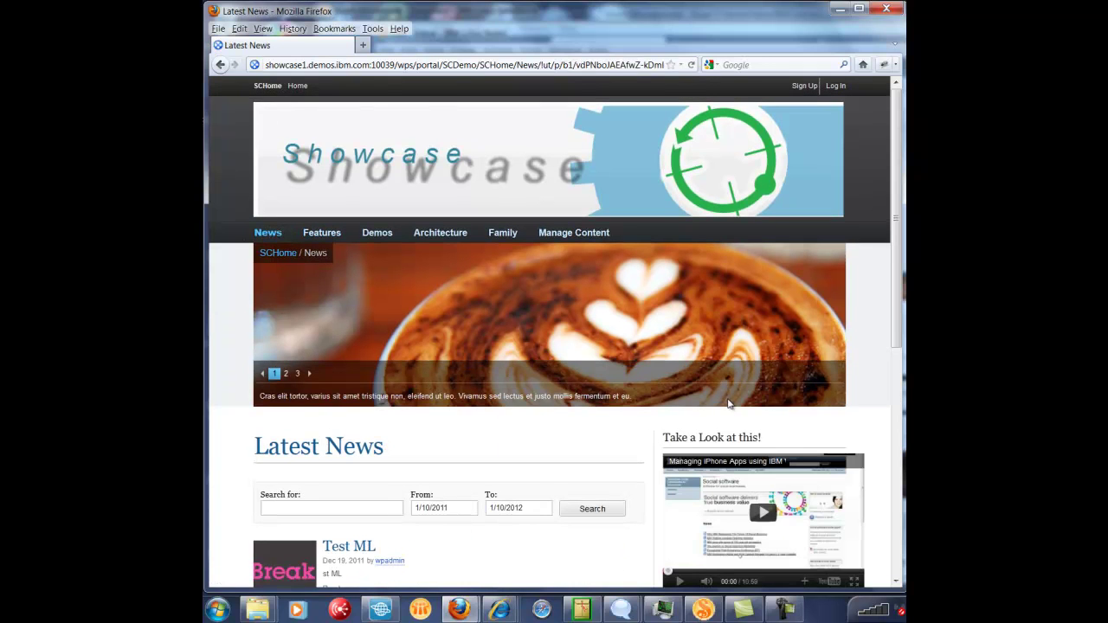
click(763, 512)
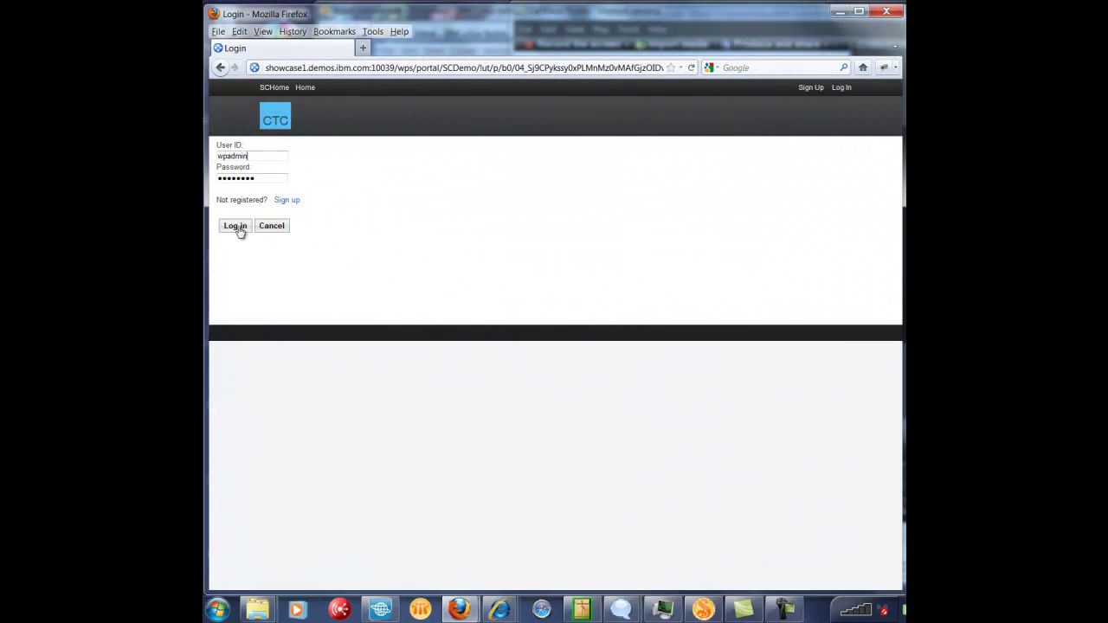
Step: Log in to the portal and open the SCDemo Components view in the Library Explorer from Manage Content
click(237, 227)
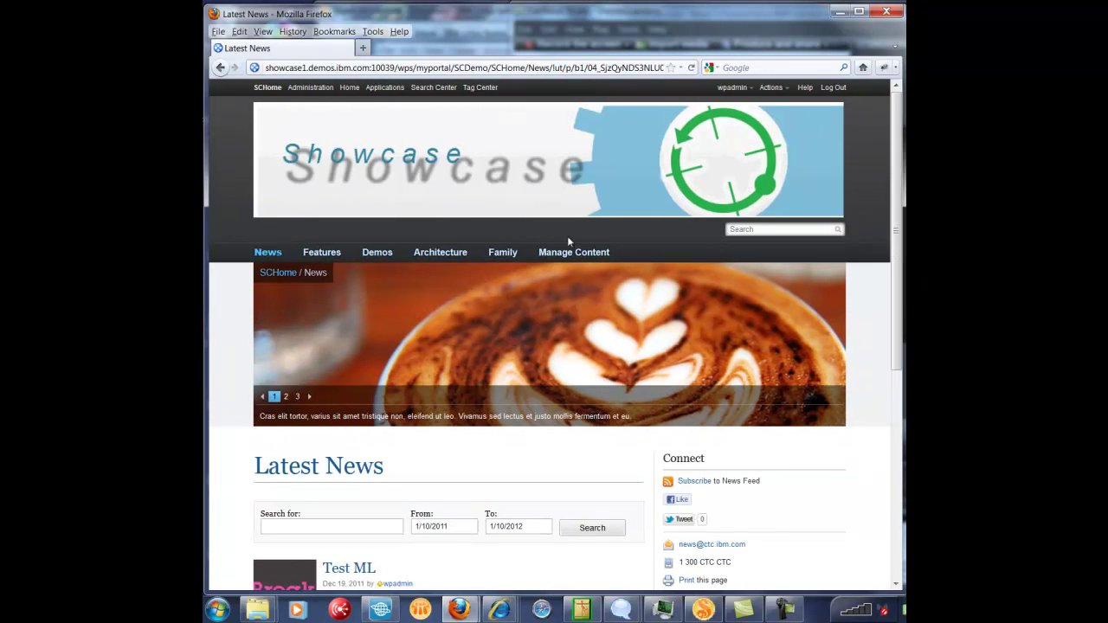
click(586, 253)
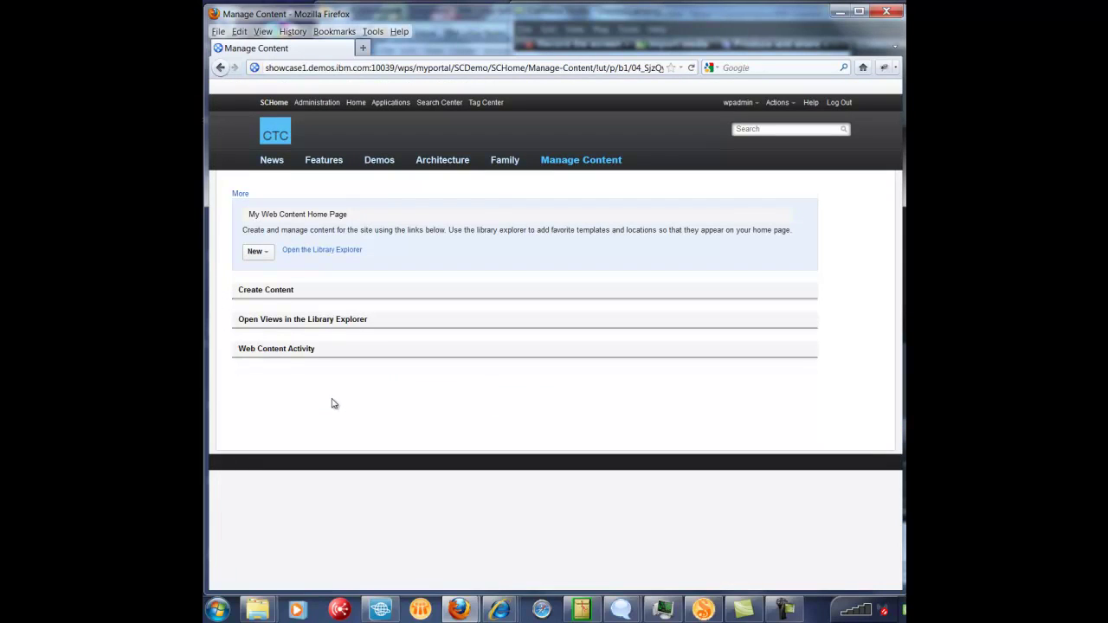
click(284, 322)
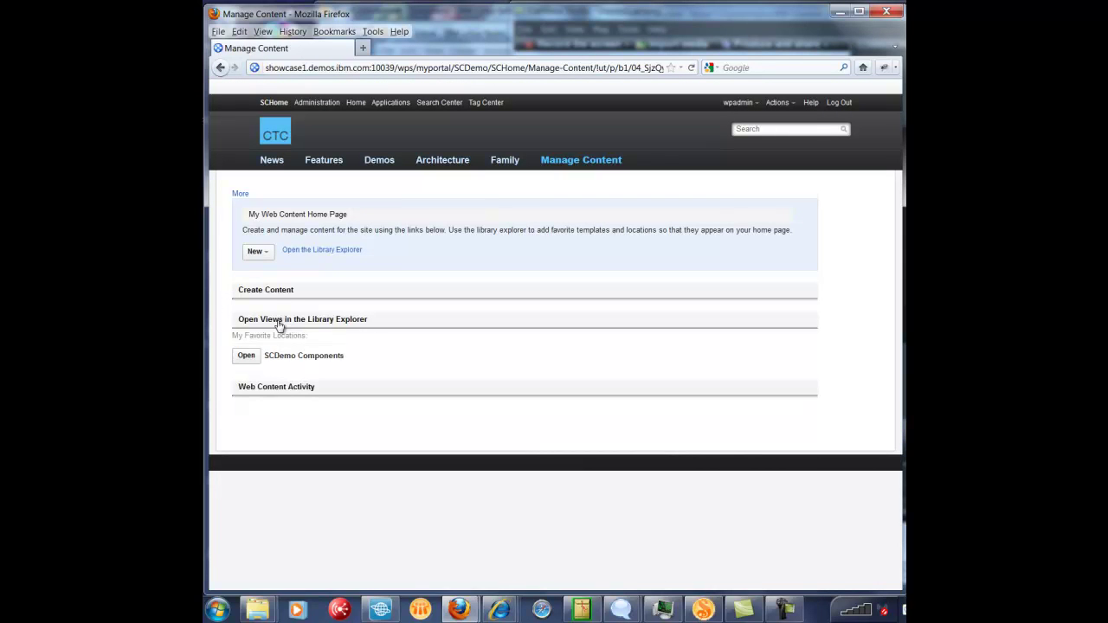
click(248, 357)
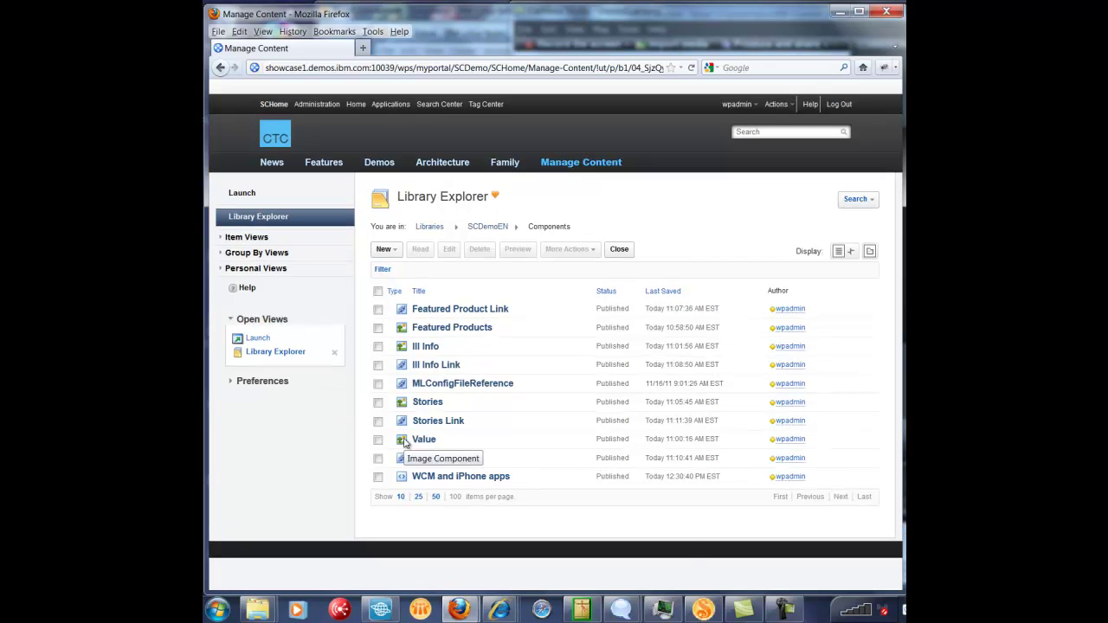
Step: Preview the Ill Info image component, examine the Featured Product Link component's link and image settings, and close it
mouse_move(432, 439)
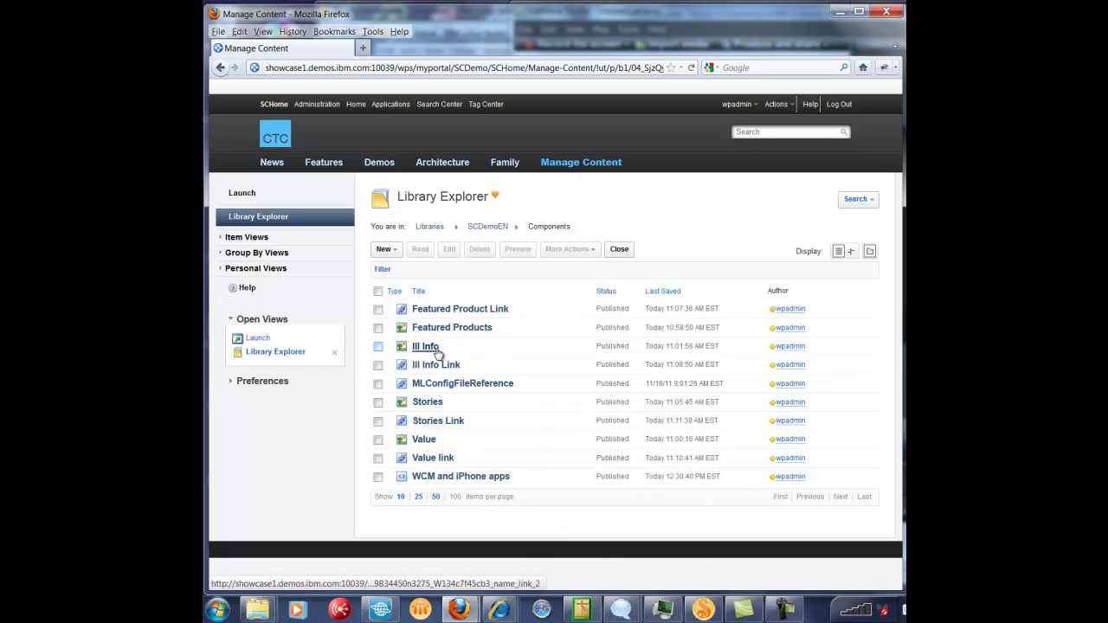
mouse_move(438, 355)
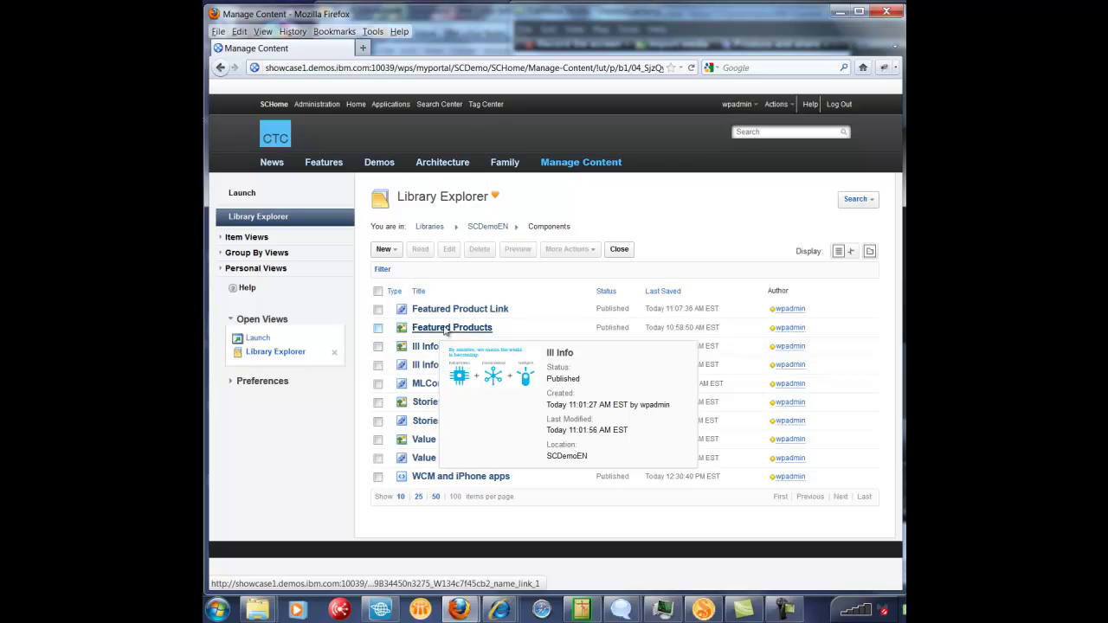
click(451, 311)
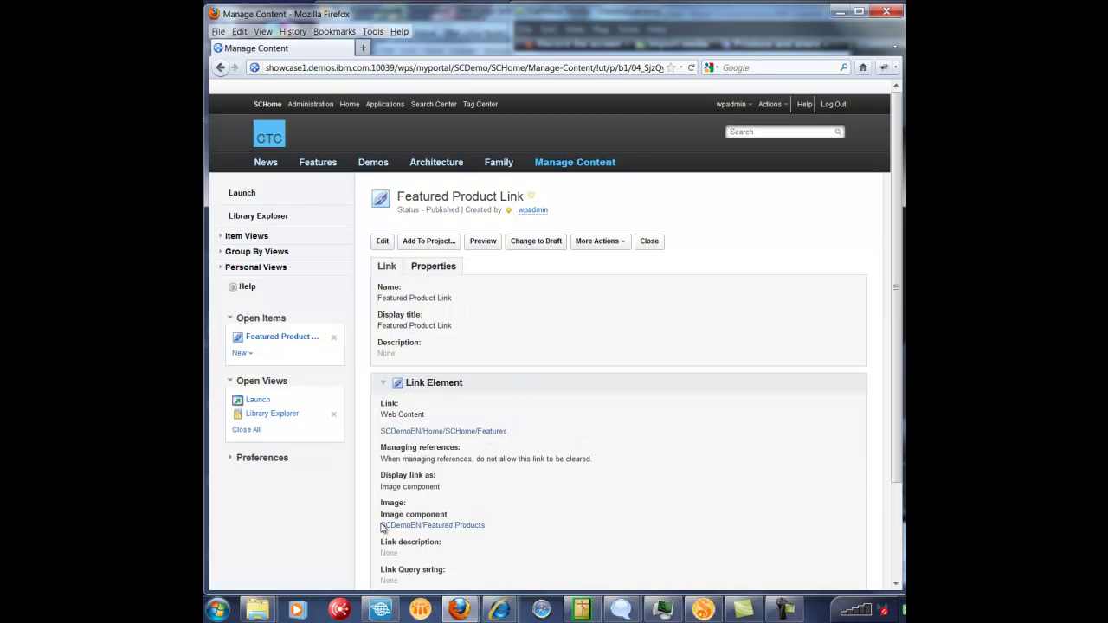
mouse_move(461, 532)
click(657, 241)
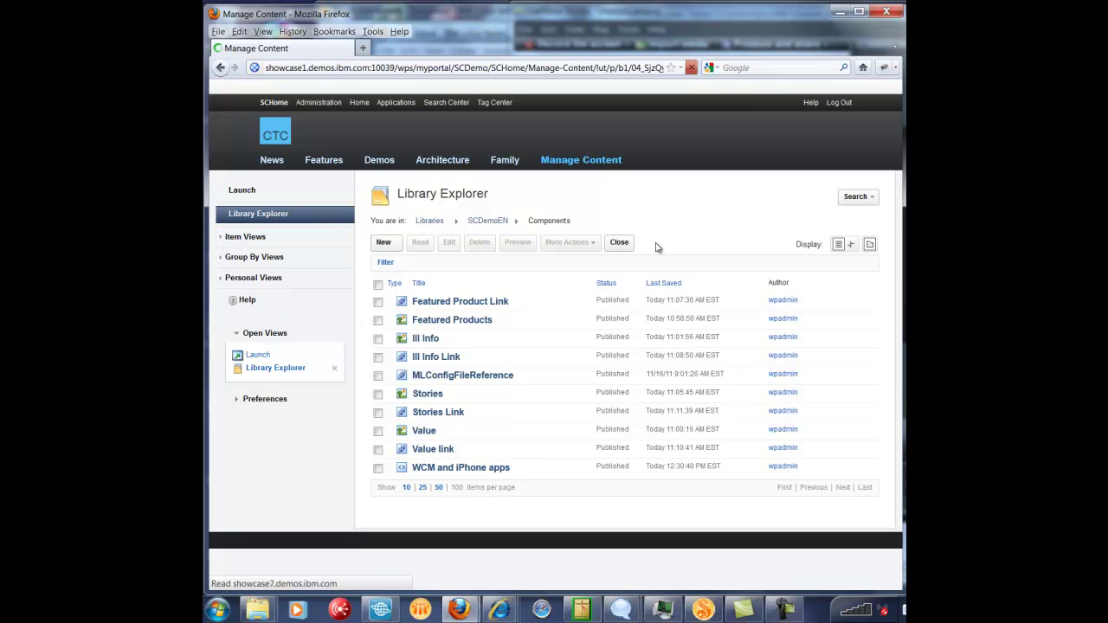
Step: Examine the iframe markup in the WCM and iPhone apps HTML component and close it
click(472, 479)
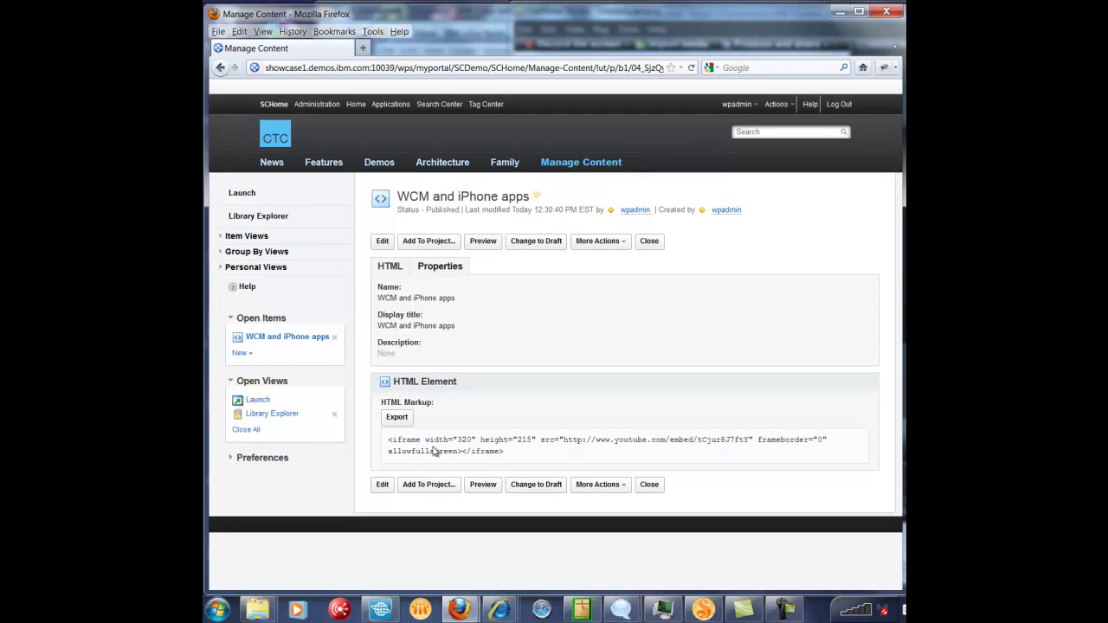
drag(390, 442, 515, 452)
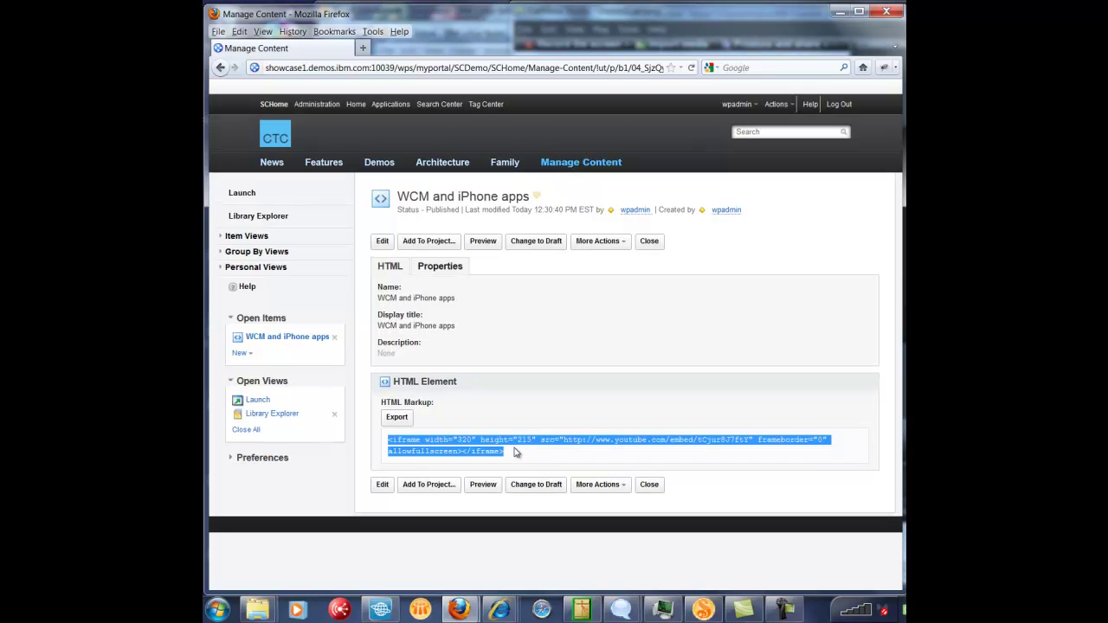
click(655, 246)
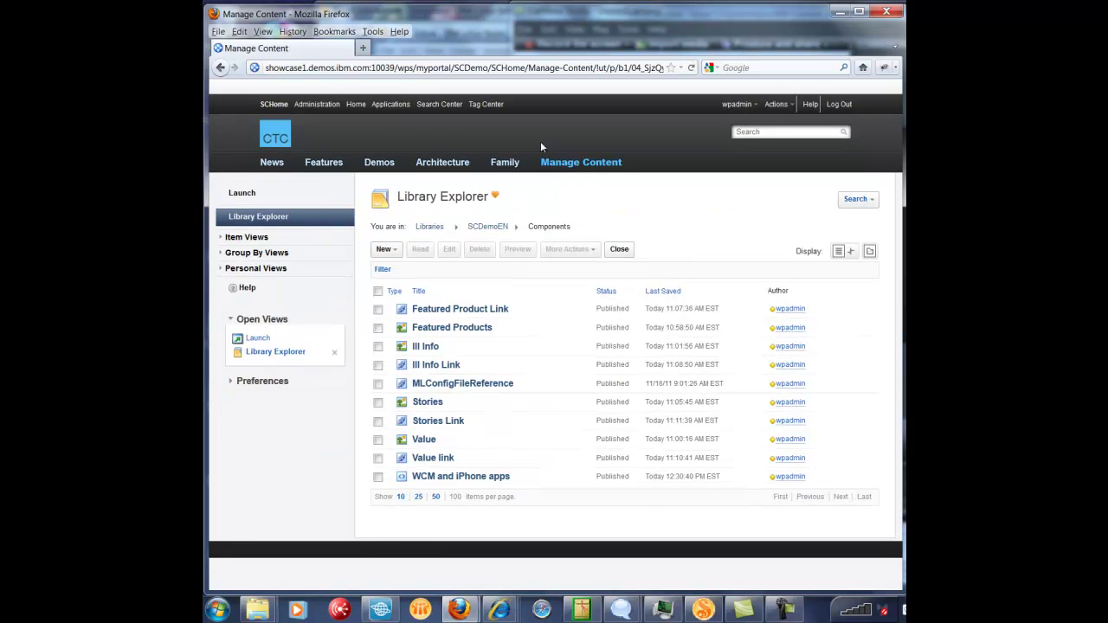
Step: Put the News page into edit mode and open its customization options
click(270, 165)
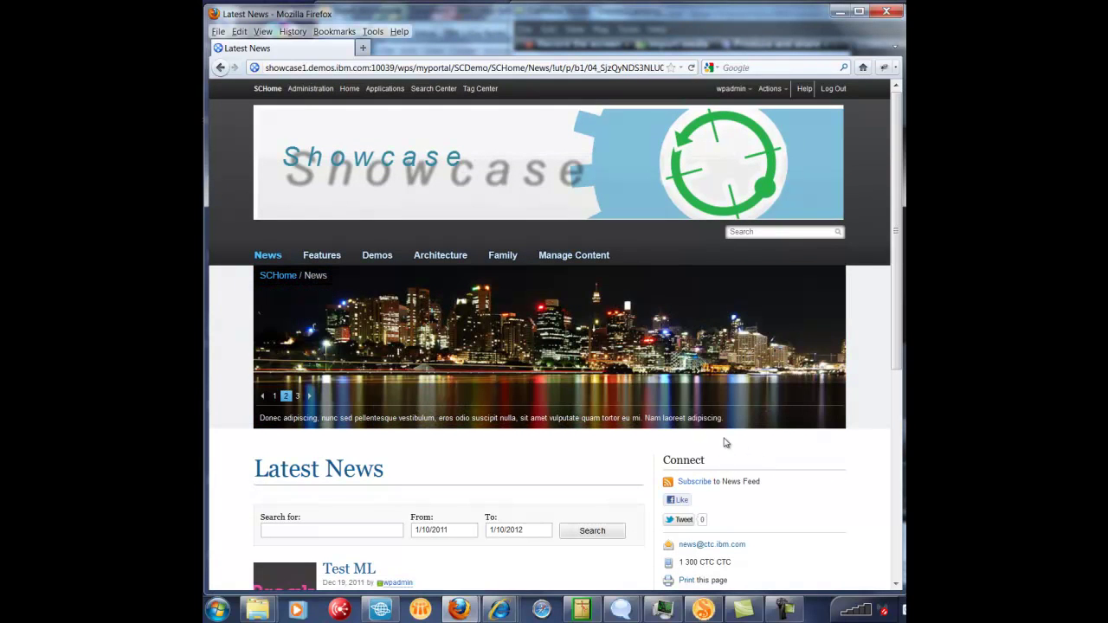
click(782, 95)
click(782, 126)
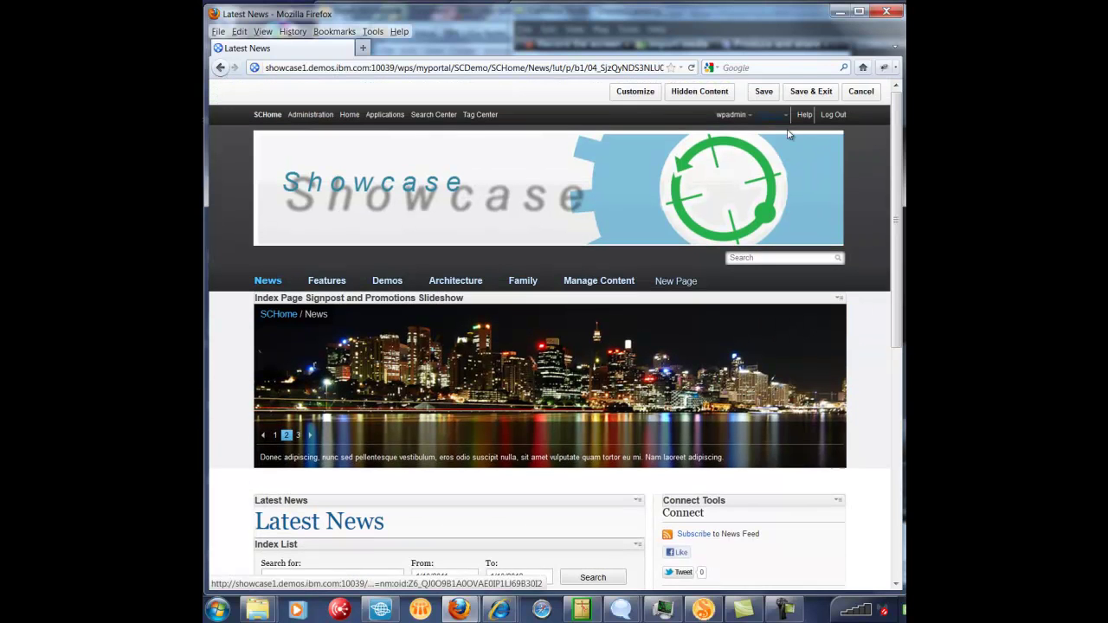
click(636, 93)
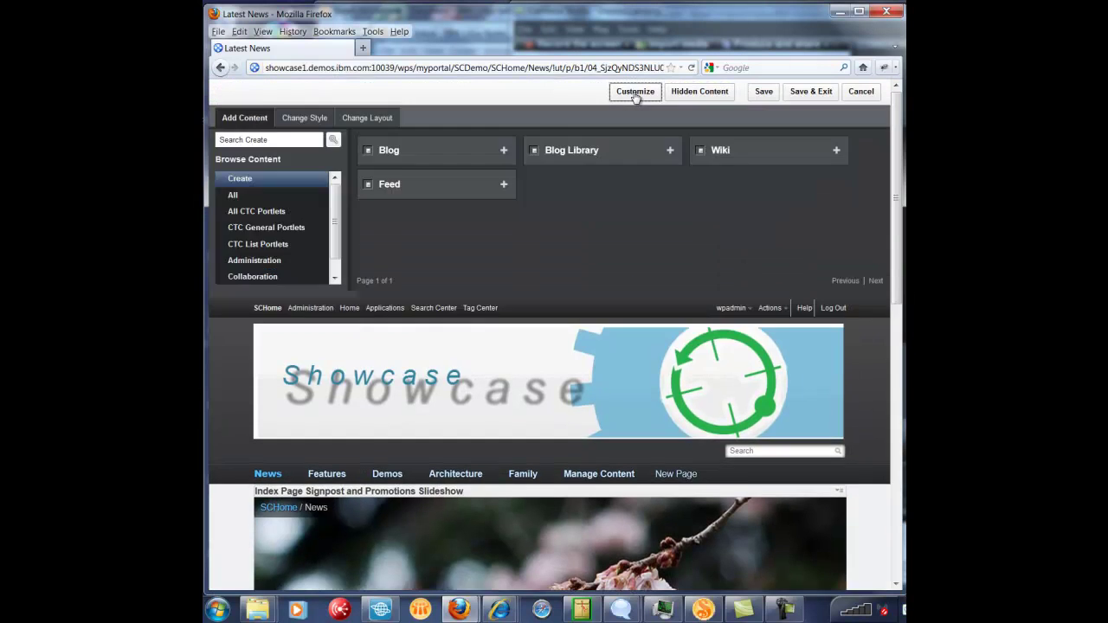
Step: Add the Weighted Component Reference from CTC General Portlets above Connect Tools, and save and exit page editing
click(257, 230)
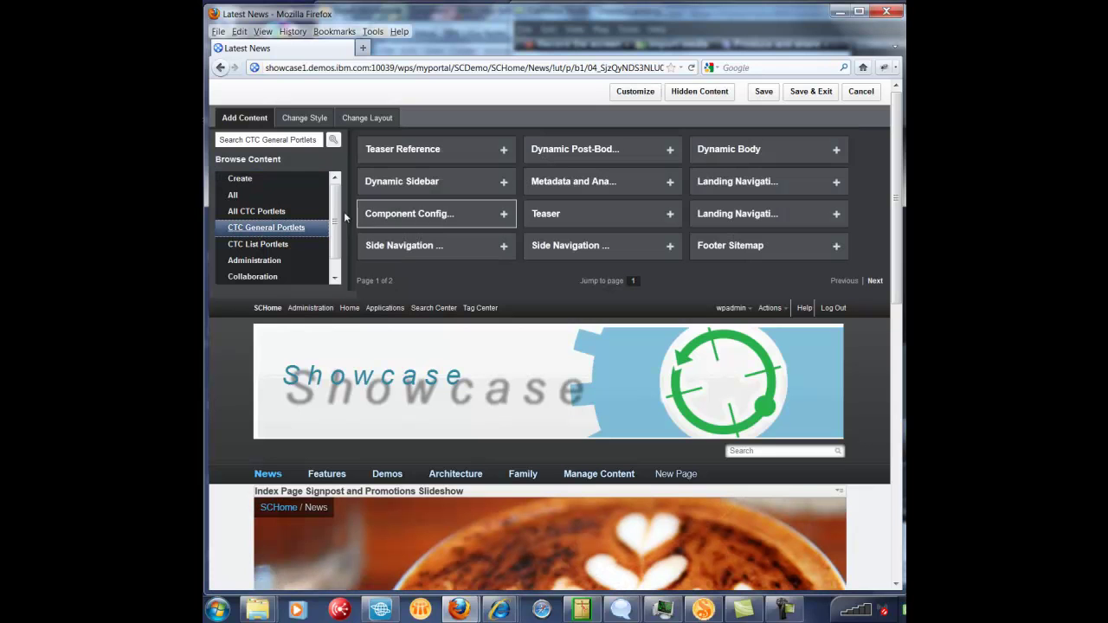
click(876, 282)
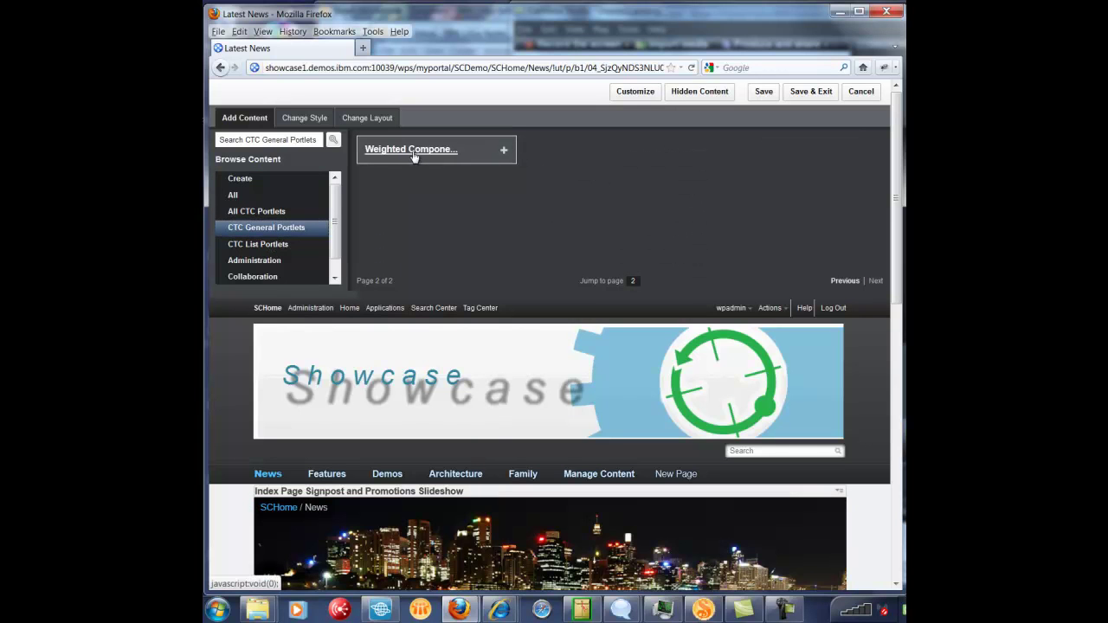
drag(481, 152, 681, 507)
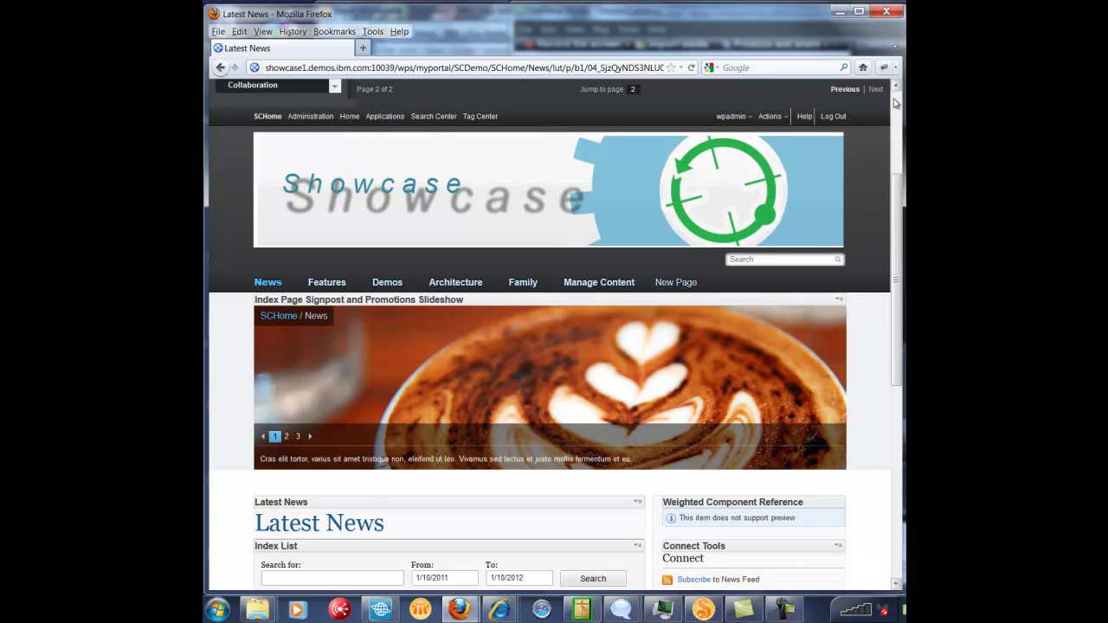
scroll(896, 103, up, 4)
click(802, 93)
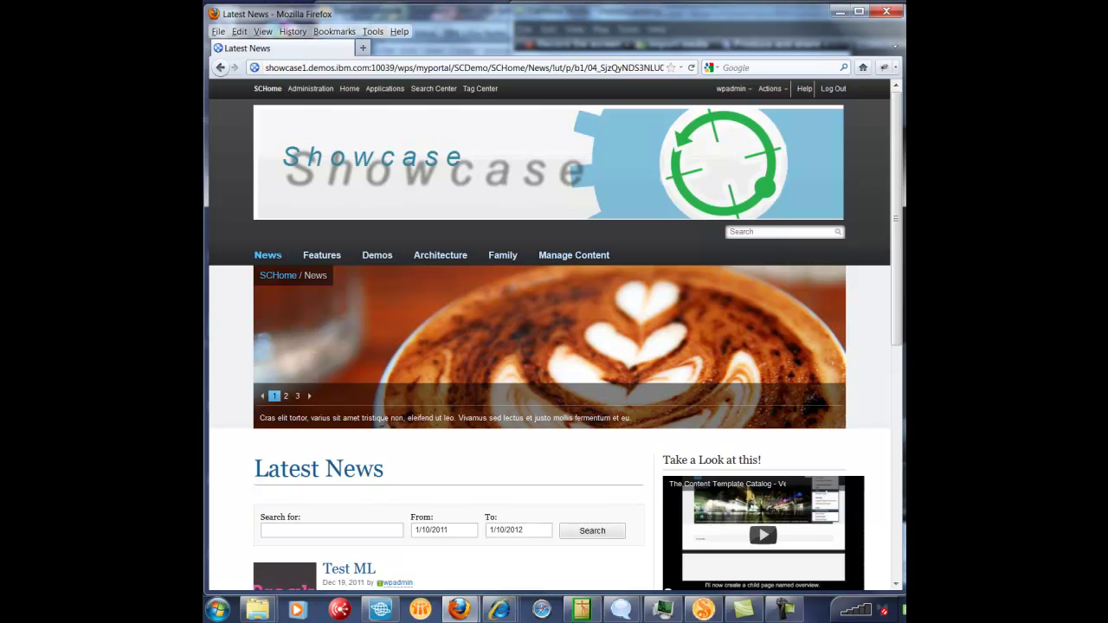
Step: Open the Sample AB Test content behind the "Take a Look at this!" area for editing
drag(900, 105, 901, 197)
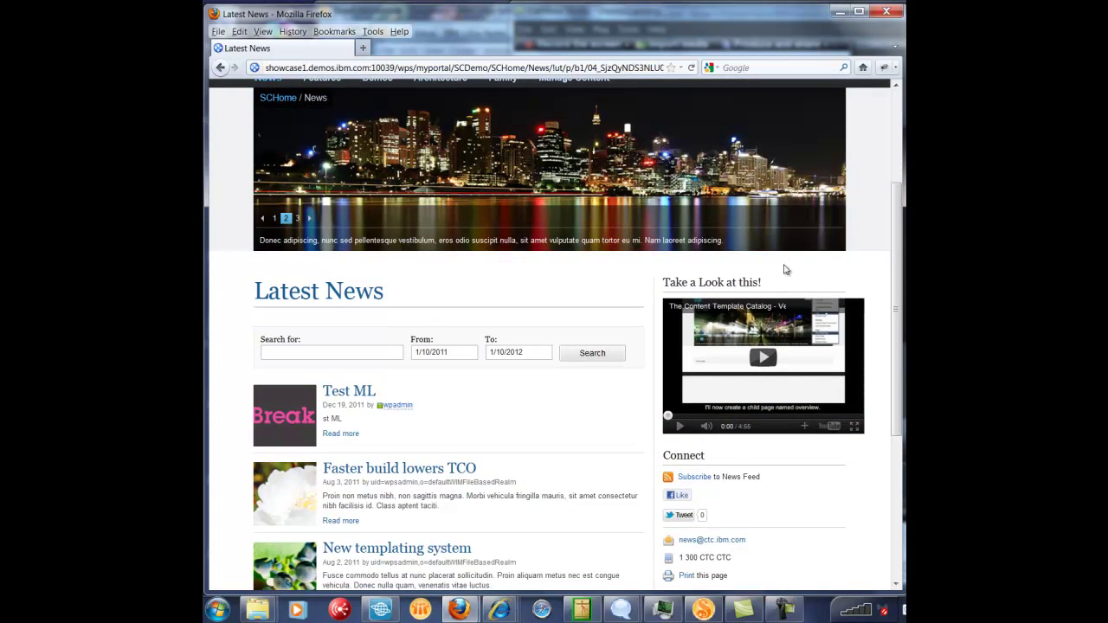
mouse_move(784, 283)
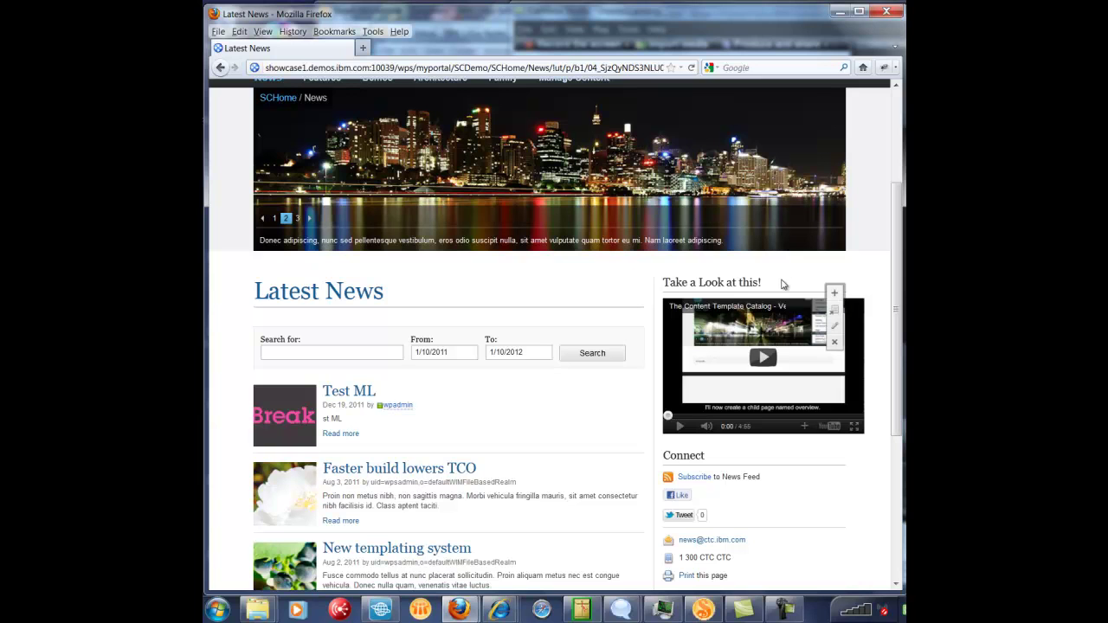
click(837, 328)
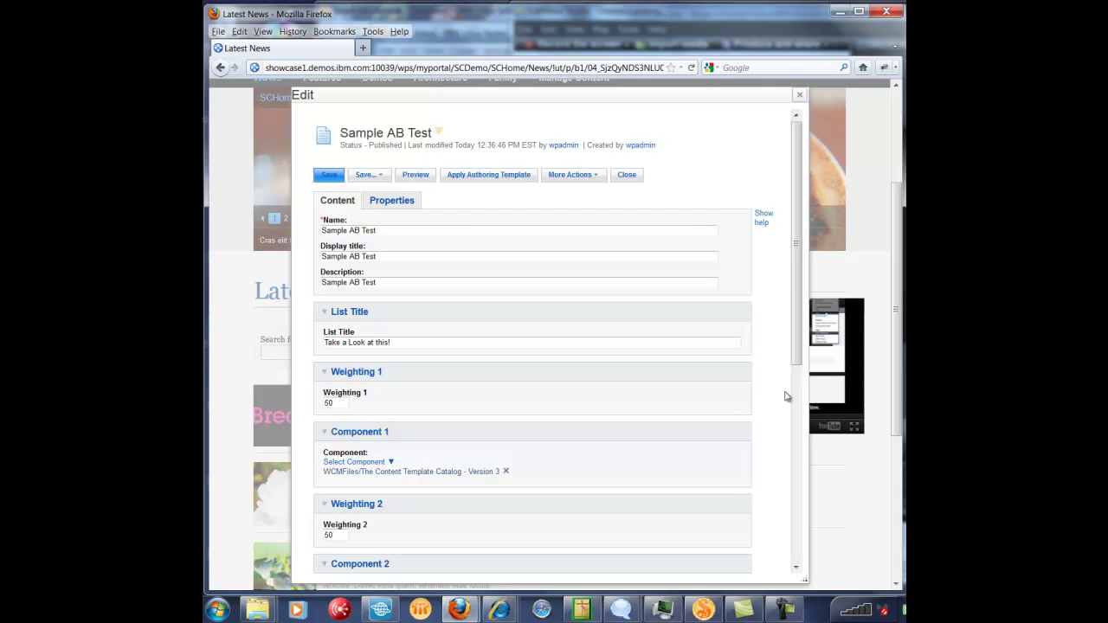
Step: Set Component 1 to SCDemoEN/WCM and iPhone apps and Component 2 to SCDemoEN/Featured Product Link
scroll(796, 316, down, 2)
drag(801, 316, 804, 369)
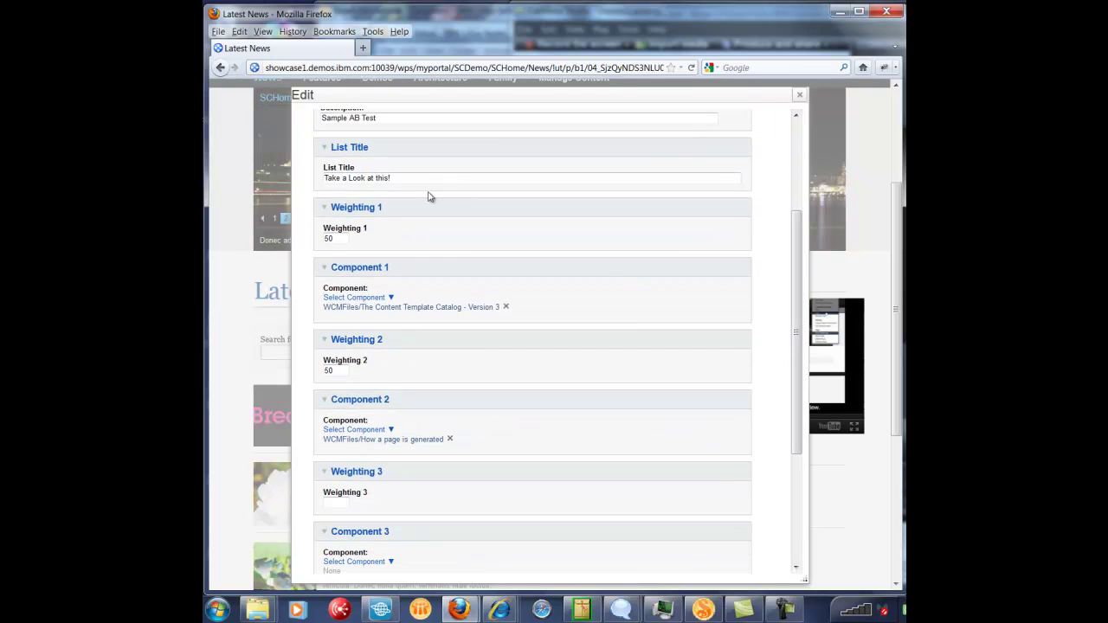
click(391, 298)
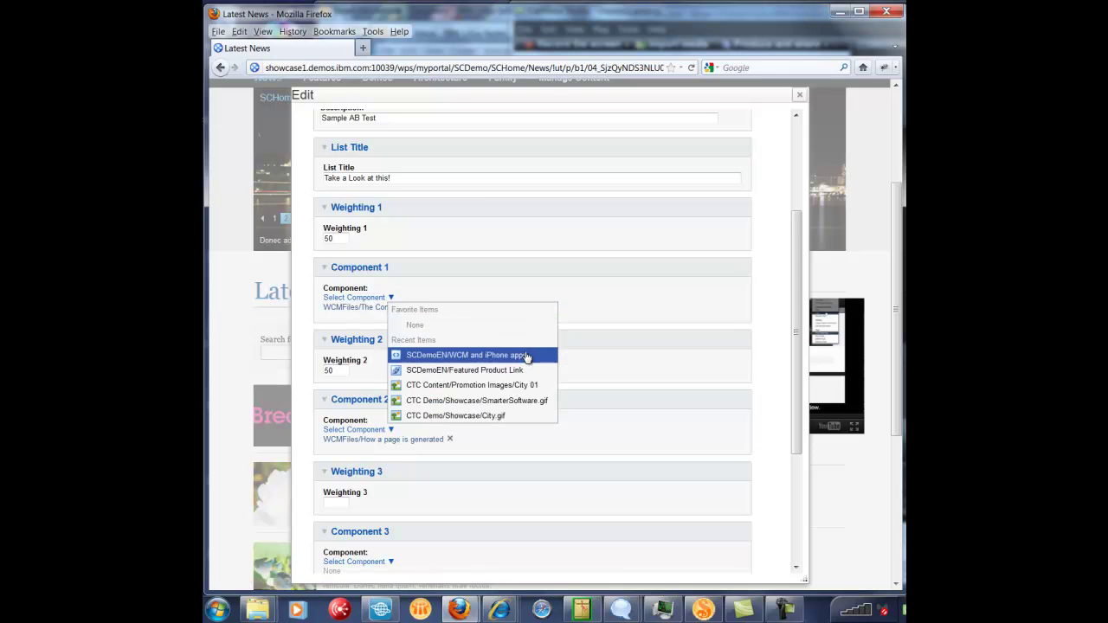
click(525, 356)
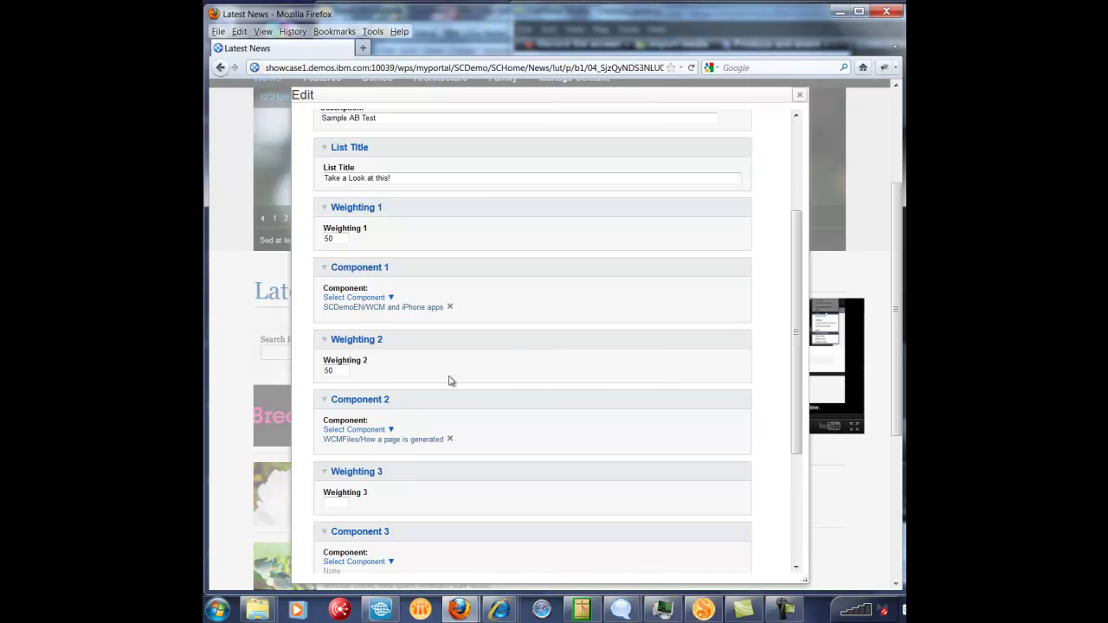
click(390, 429)
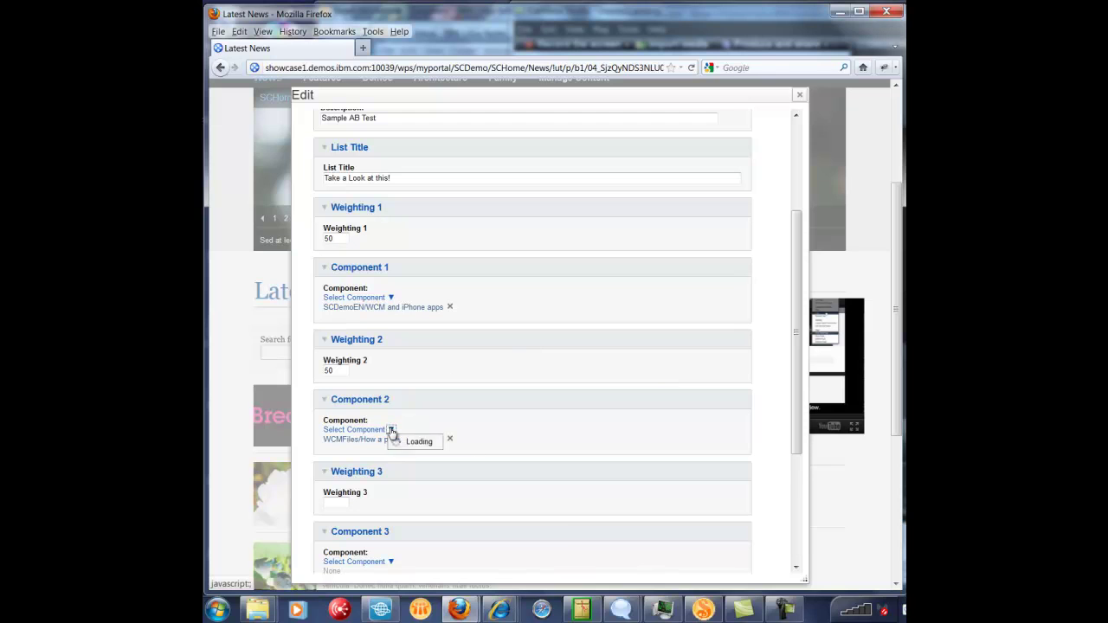
click(531, 502)
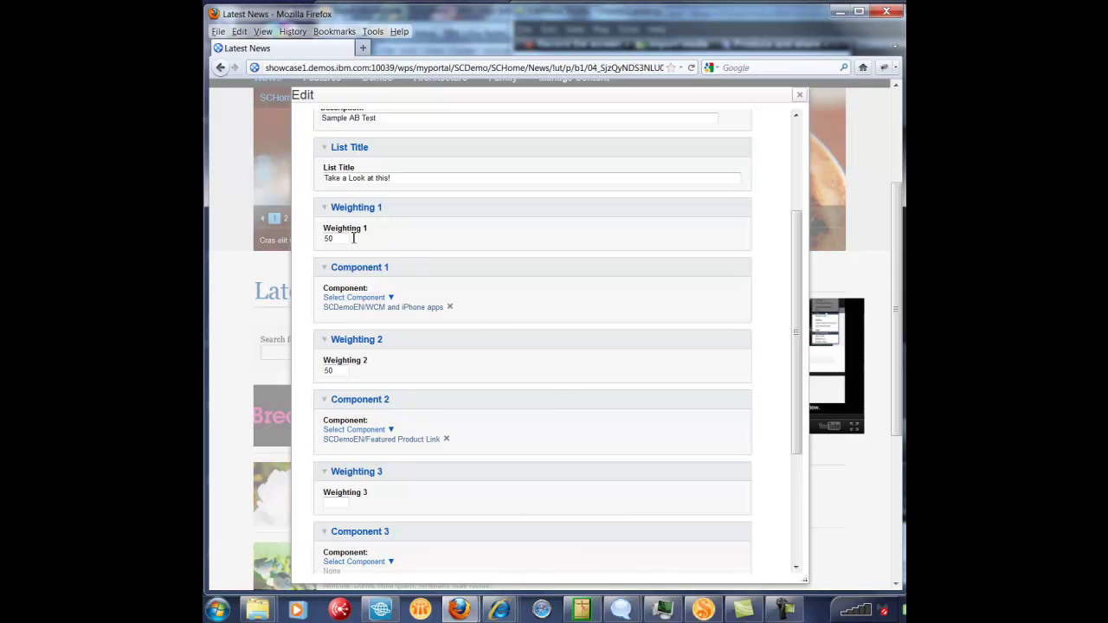
Step: Set Weighting 1 and Weighting 2 to 25 and fill in Weighting 3
drag(342, 238, 323, 235)
drag(342, 370, 326, 372)
text(25)
click(330, 502)
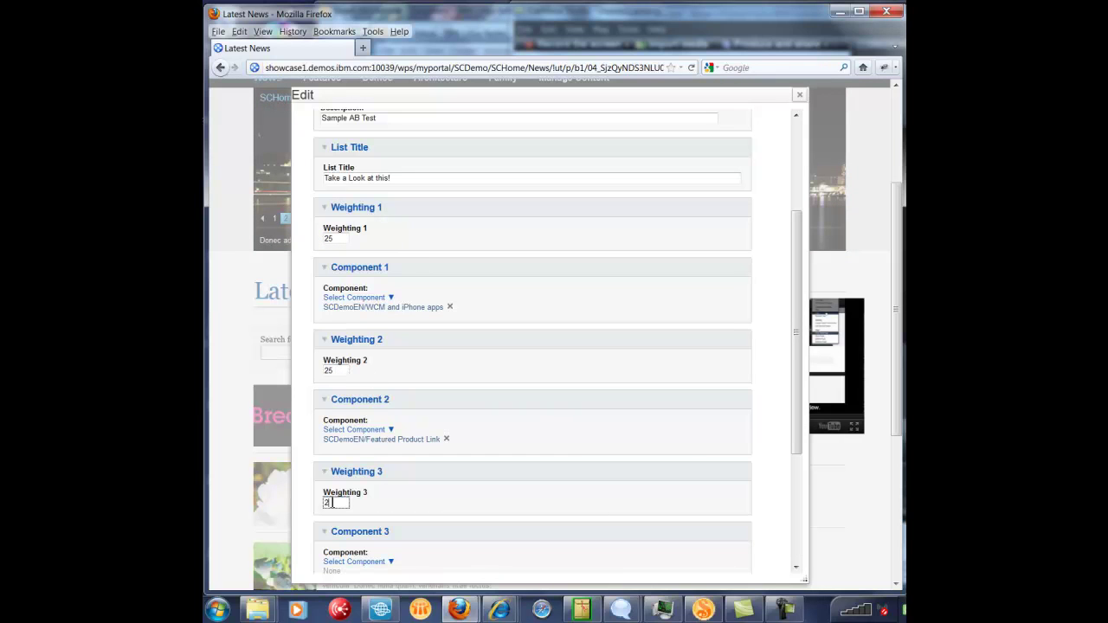
Step: Set Component 3 to the recently used Value link from the SCDemoEN library
click(390, 562)
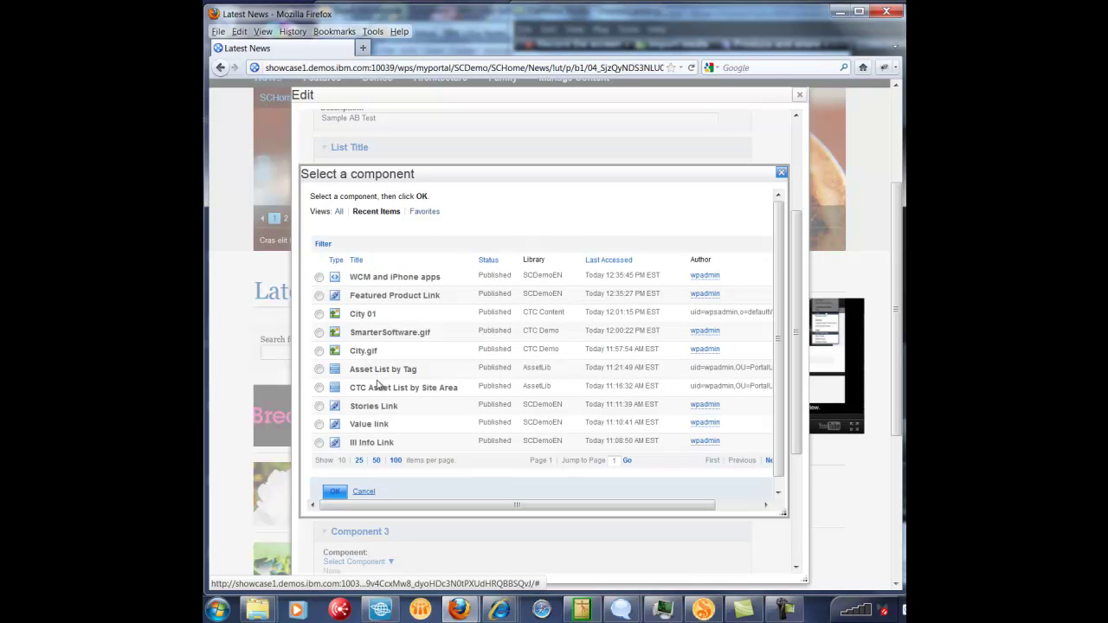
click(320, 424)
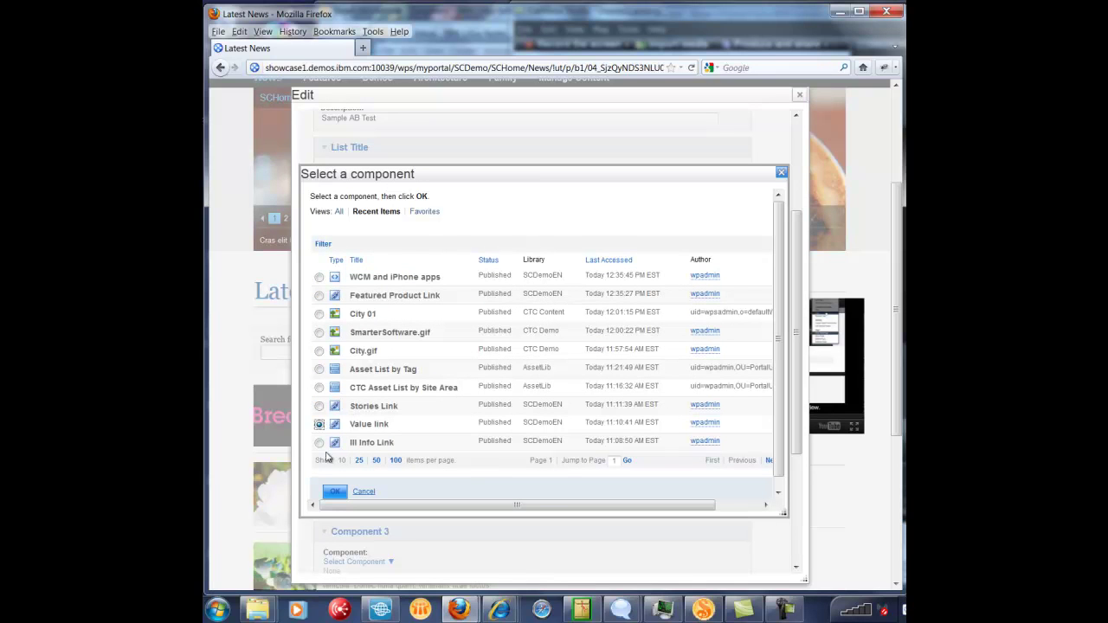
click(338, 491)
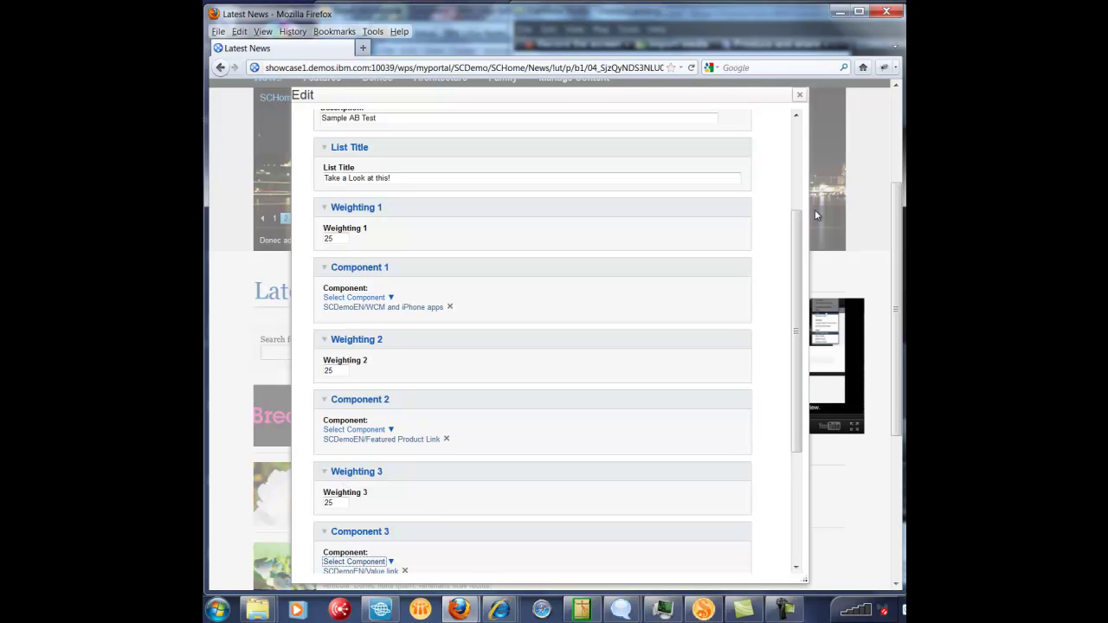
Step: Set Weighting 4 to 25 and Component 4 to the recently used III Info Link from SCDemoEN
drag(798, 223, 814, 336)
click(342, 434)
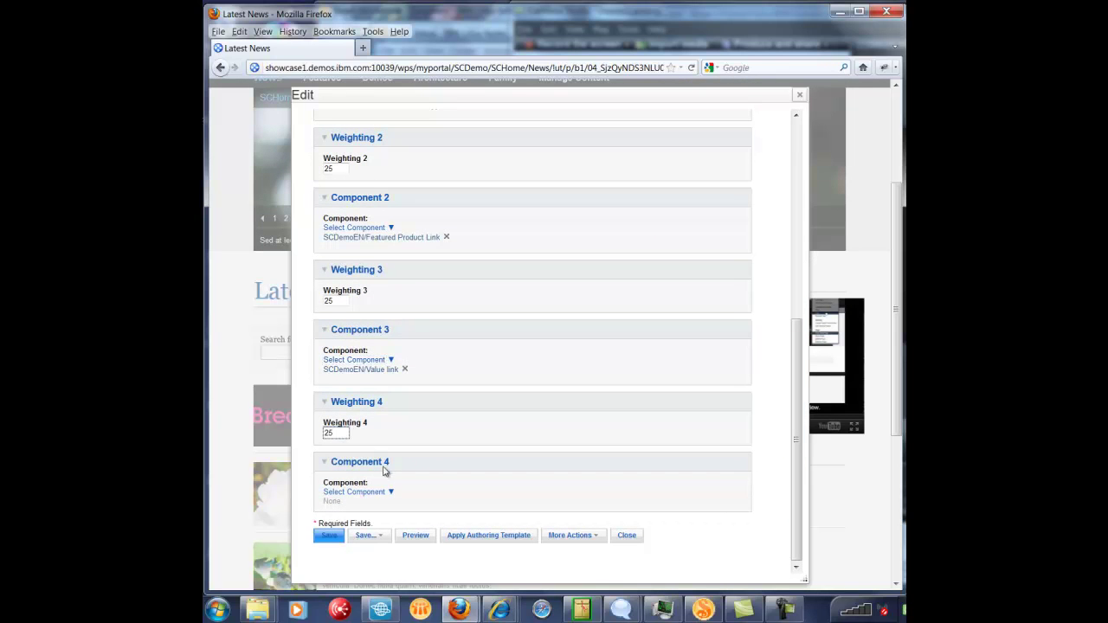
click(385, 492)
click(381, 202)
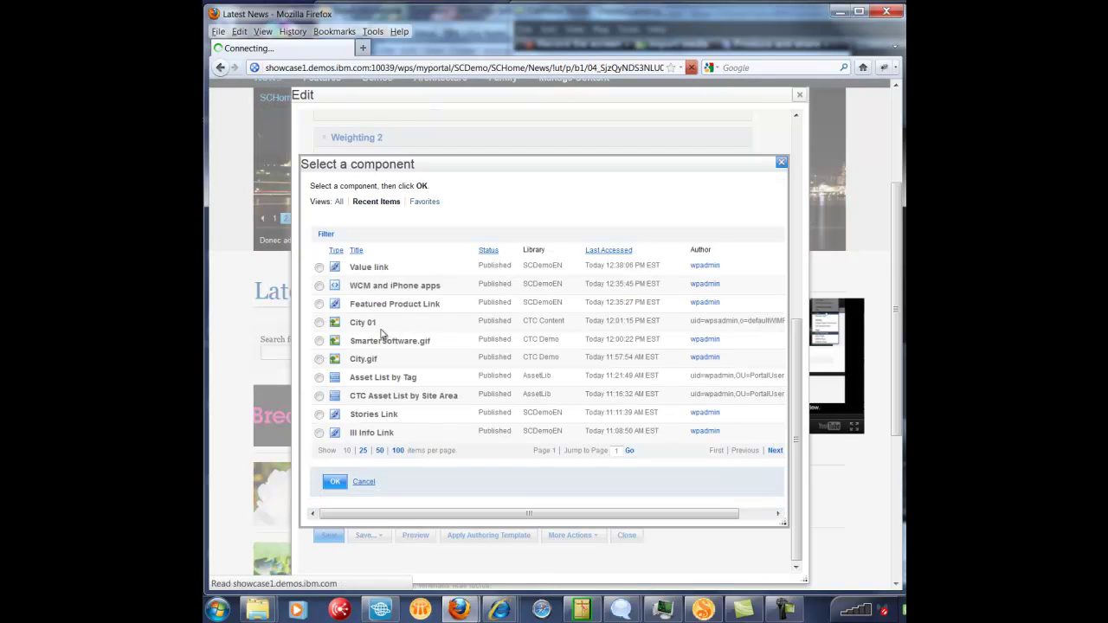
click(319, 445)
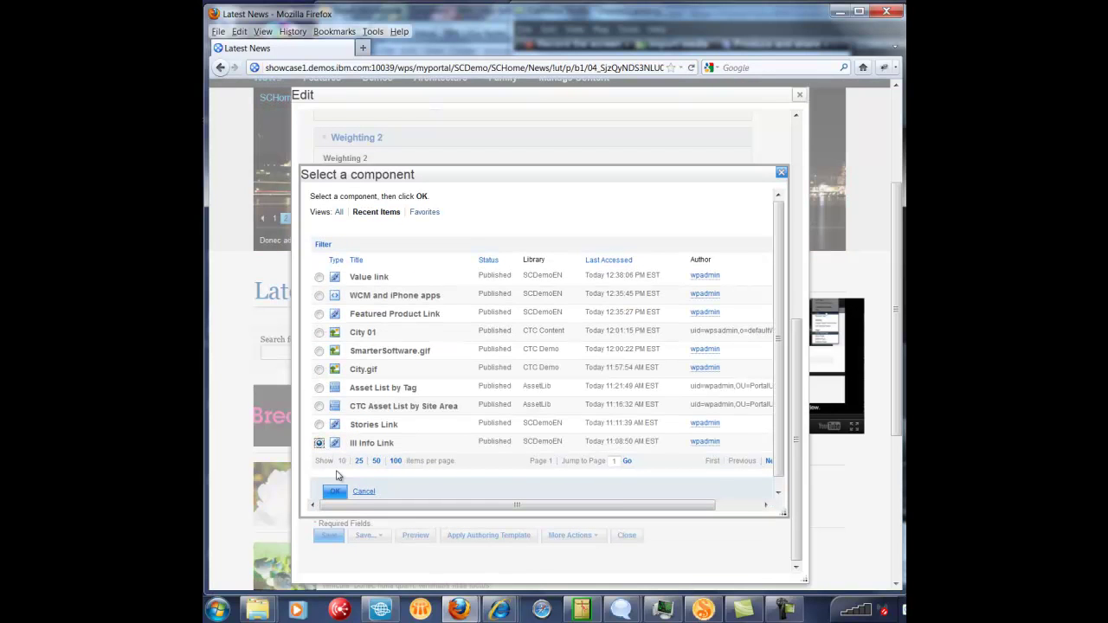
click(336, 492)
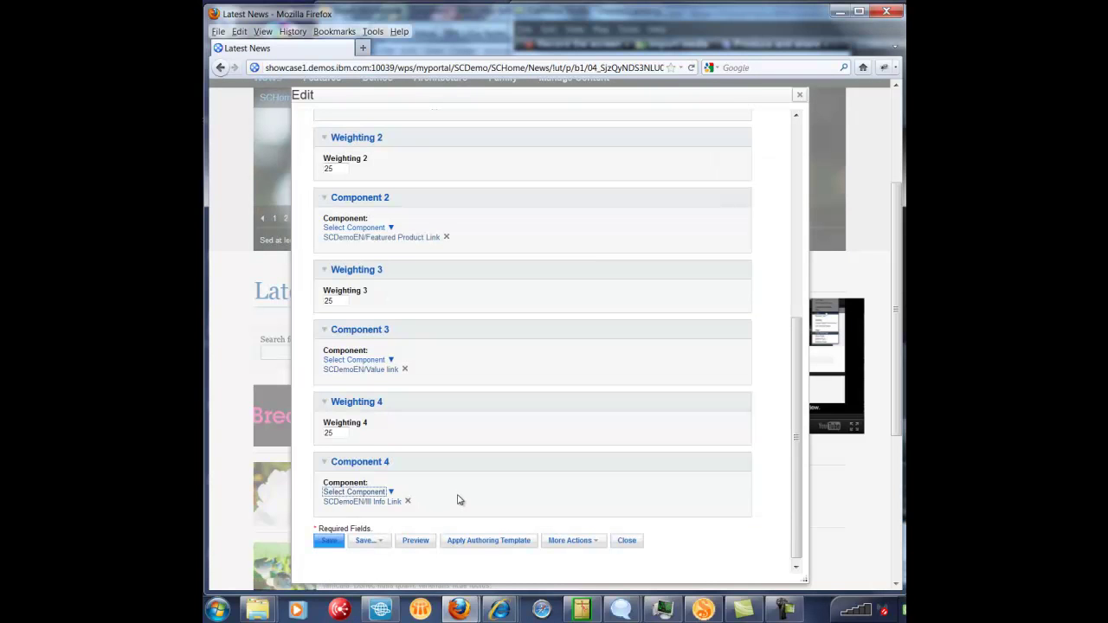
Step: Save the Sample AB Test content and close its editing form
click(796, 129)
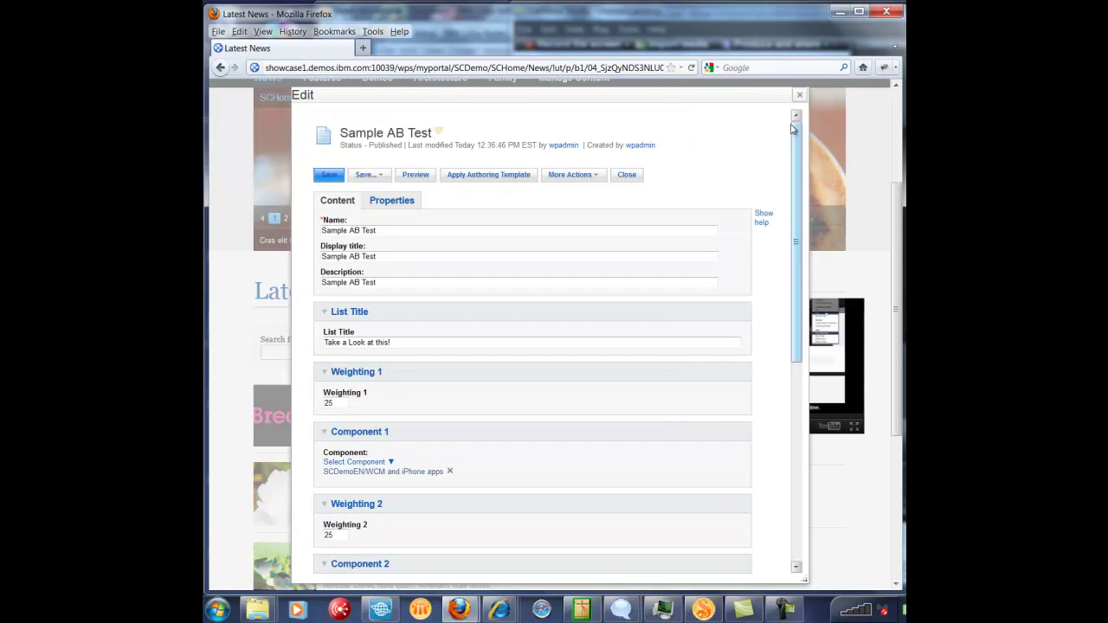
click(365, 175)
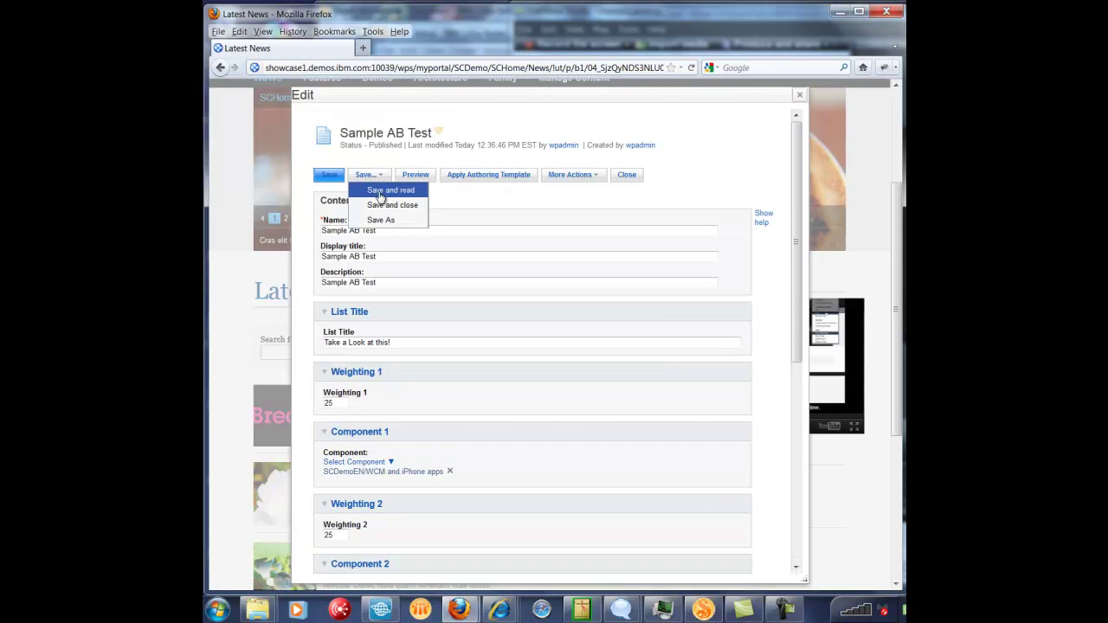
click(393, 206)
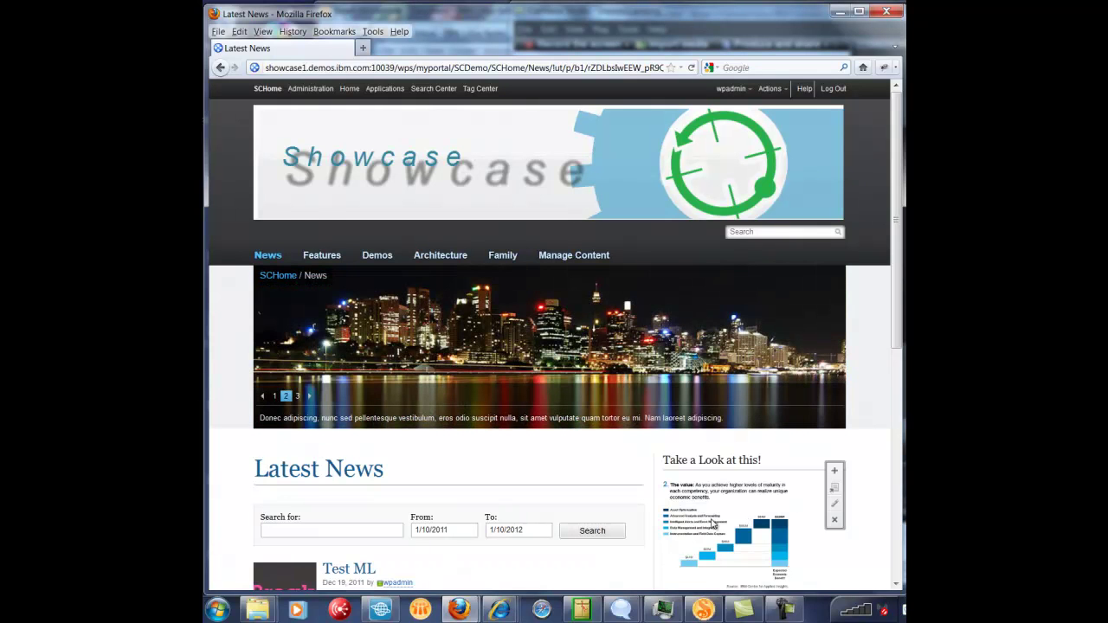
Step: Test the "Take a Look at this!" area across News page loads by following its image link and playing its iPhone apps video
click(692, 68)
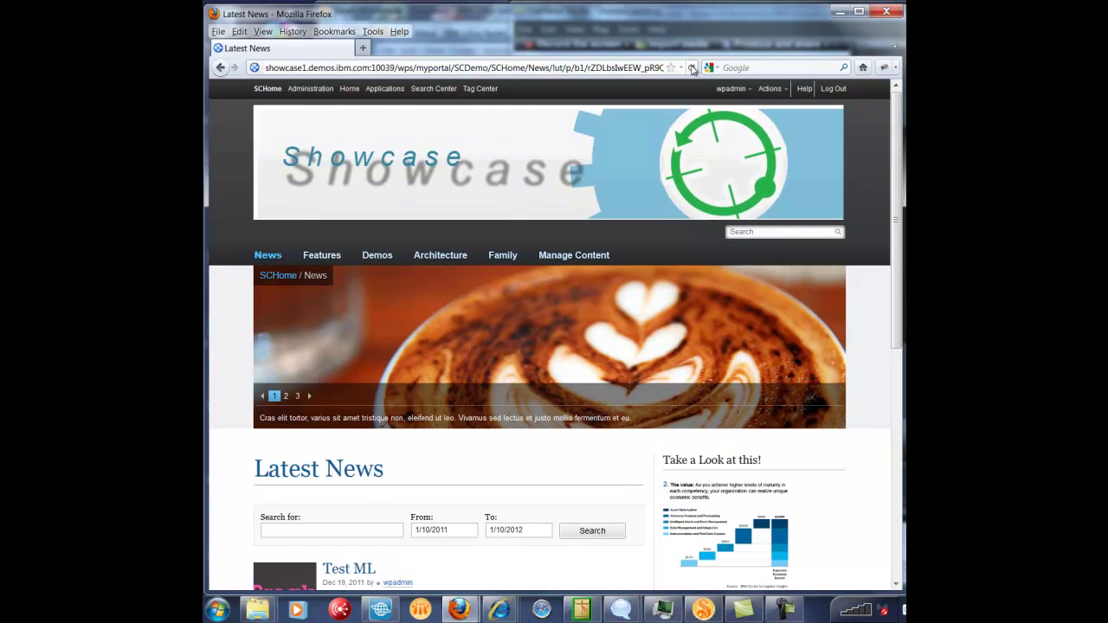
click(692, 68)
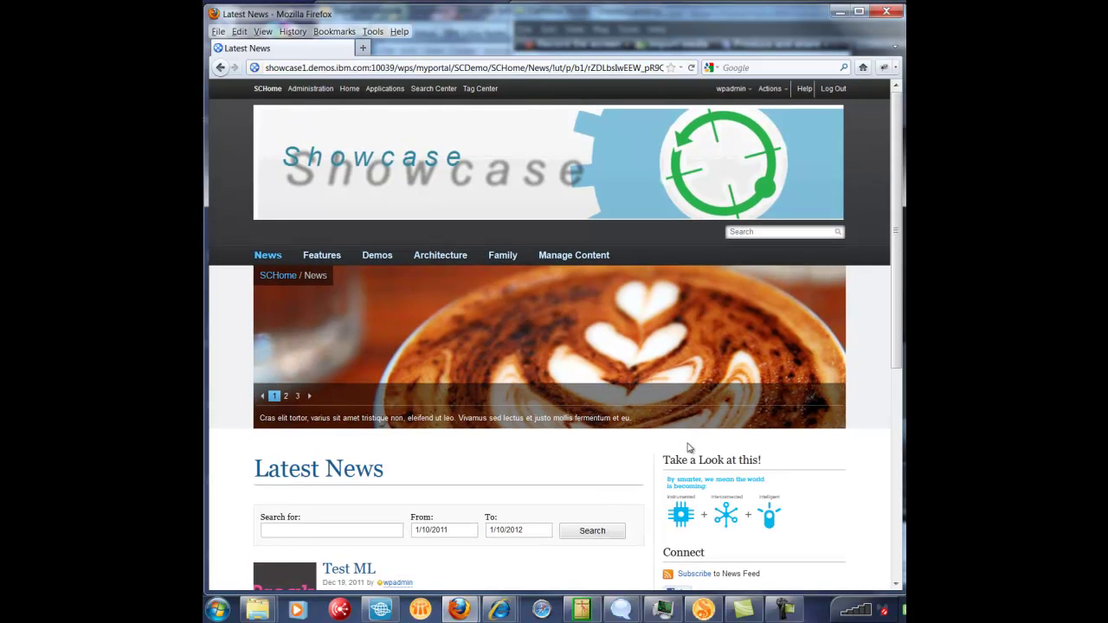
click(723, 522)
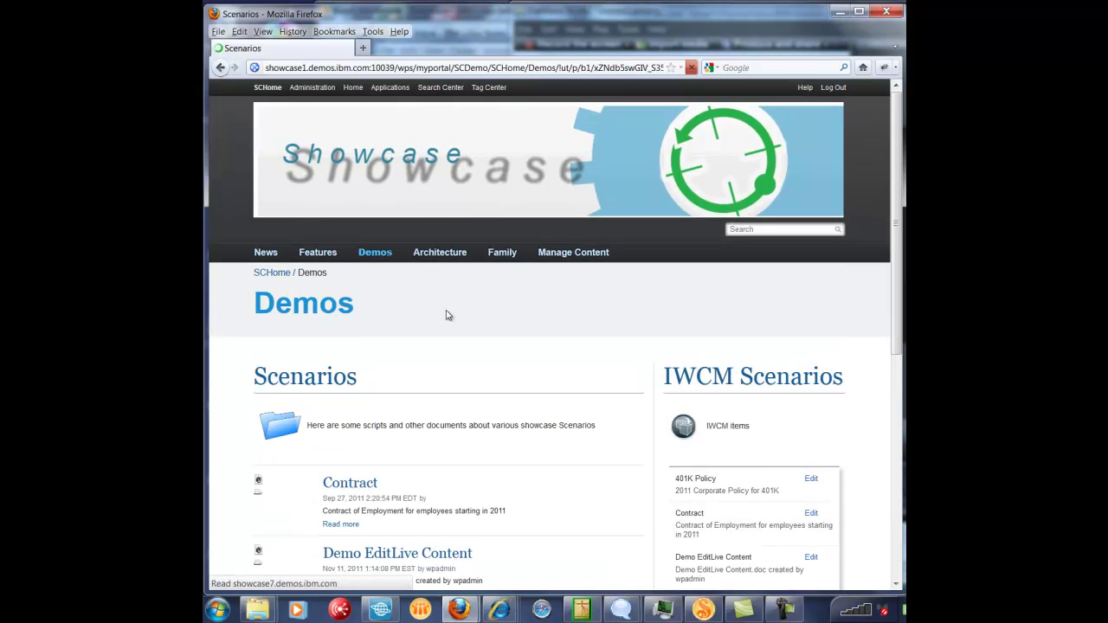
click(270, 256)
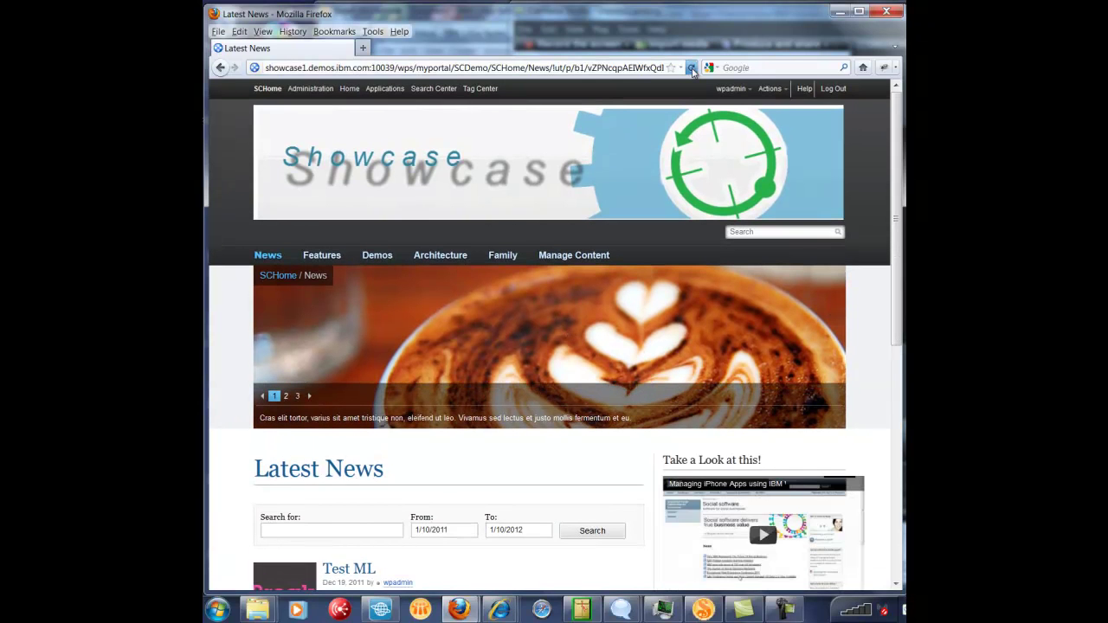
click(769, 527)
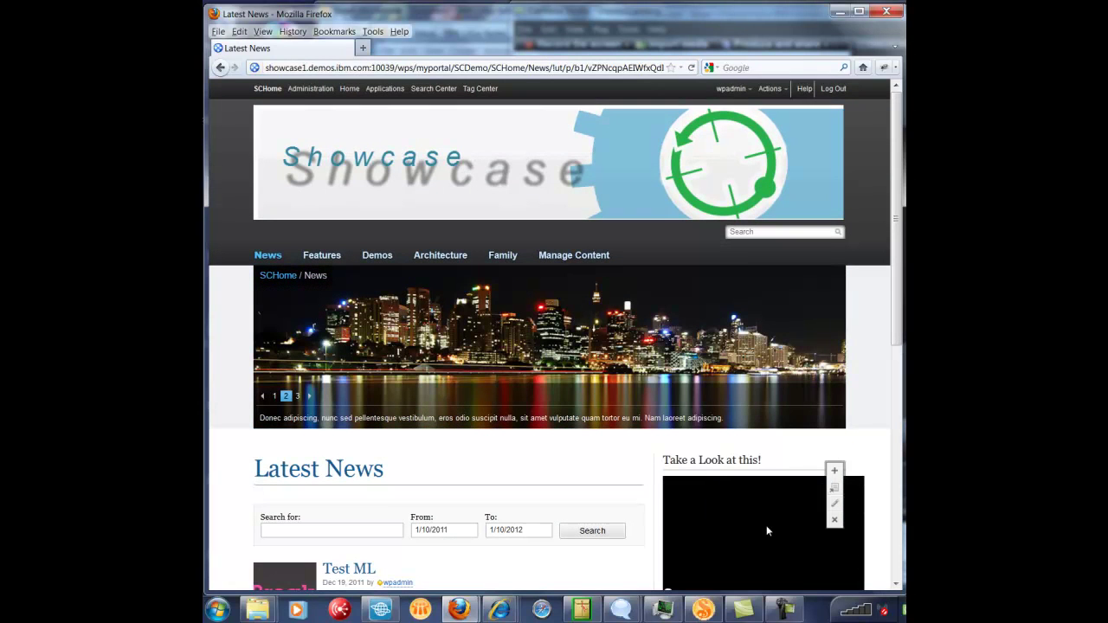